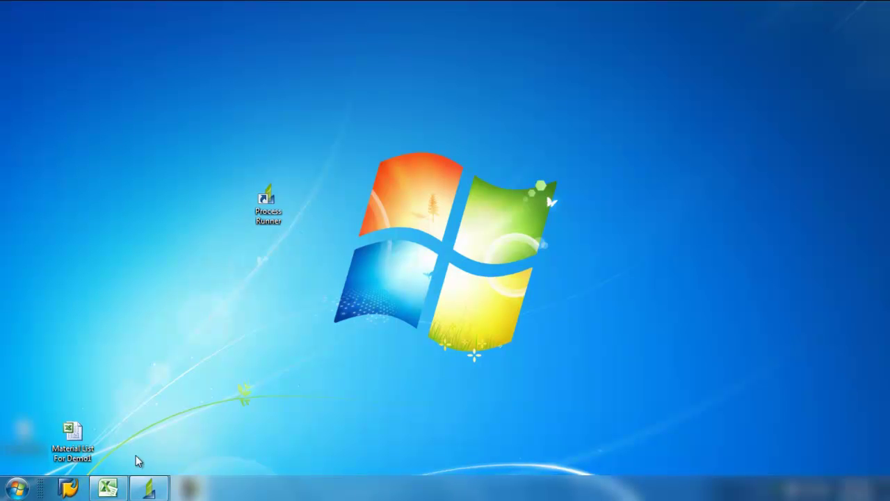
Check the material list in Excel, then in Process Runner create a new process for transaction code MM02 and start its recording.
click(108, 487)
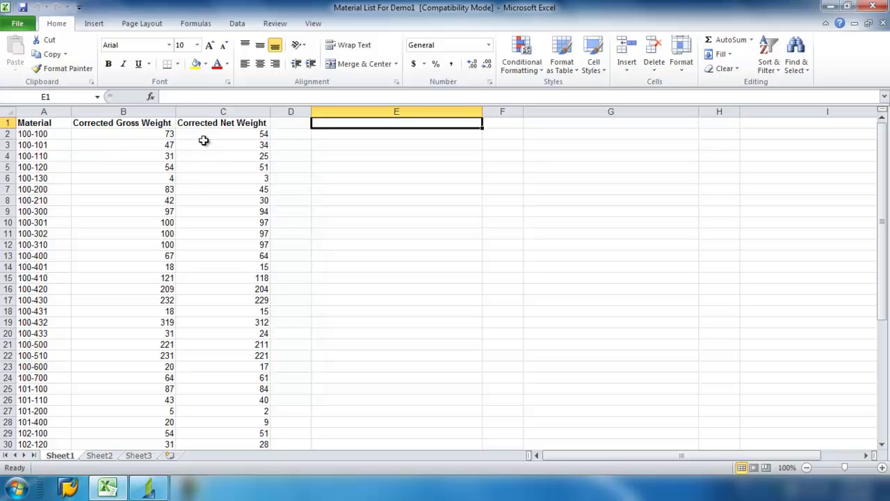
click(149, 487)
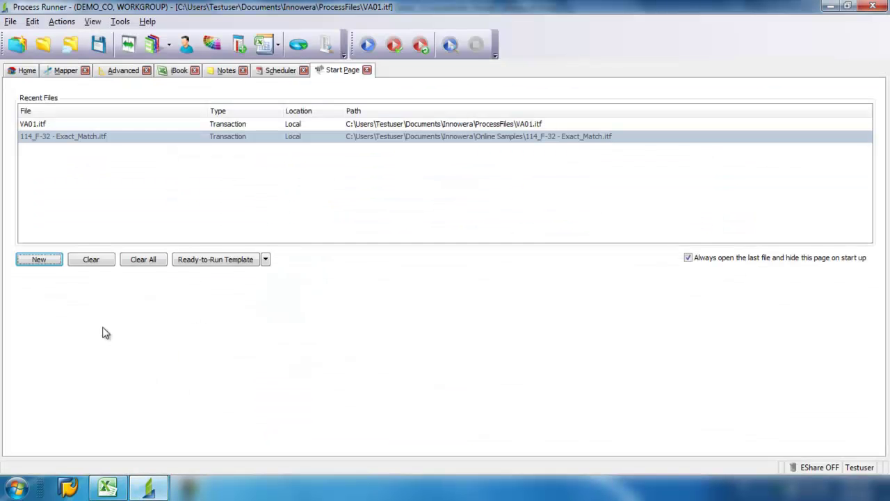
click(40, 259)
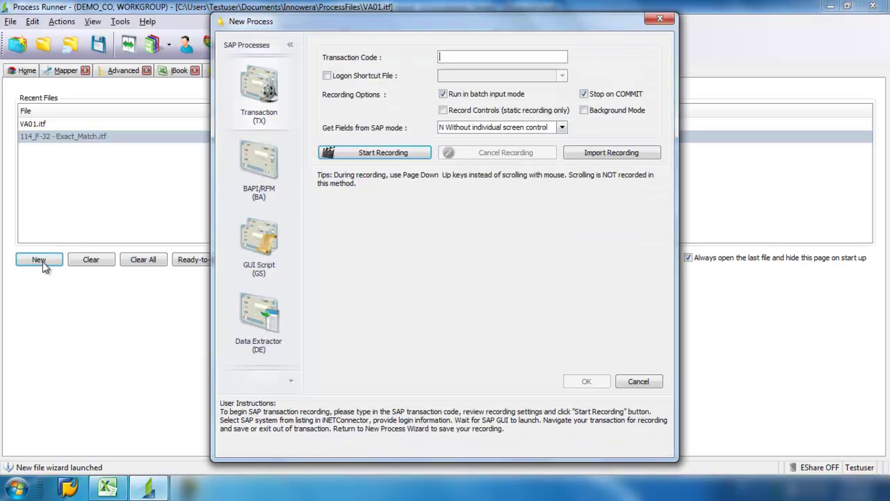
click(450, 57)
text(MM02)
click(407, 153)
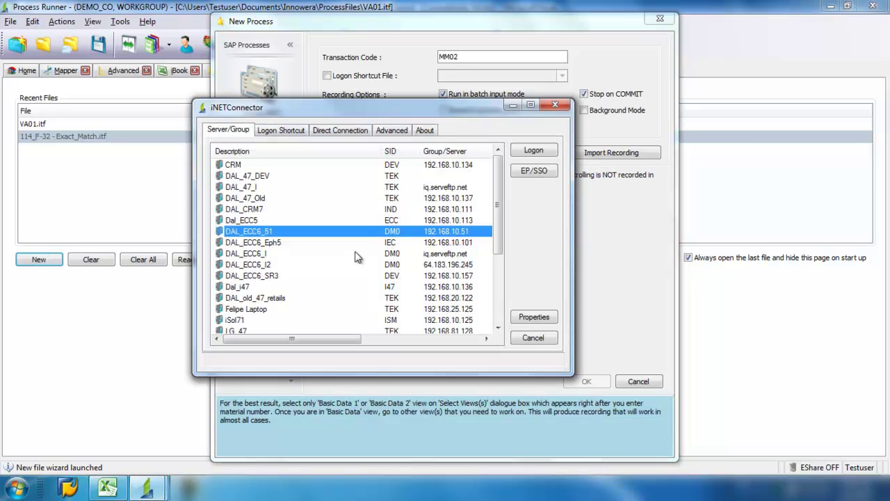
Log on to the DAL_ECC6_51 SAP system with client 800 by entering the account password.
click(534, 150)
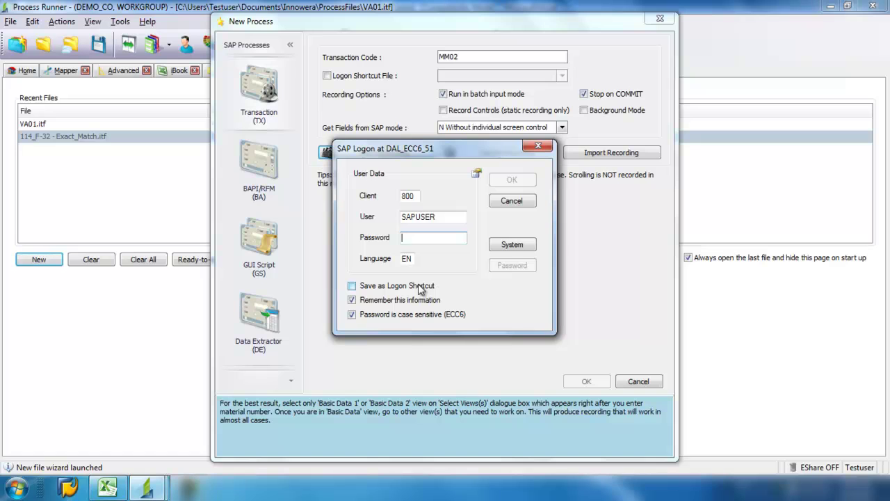
text(******)
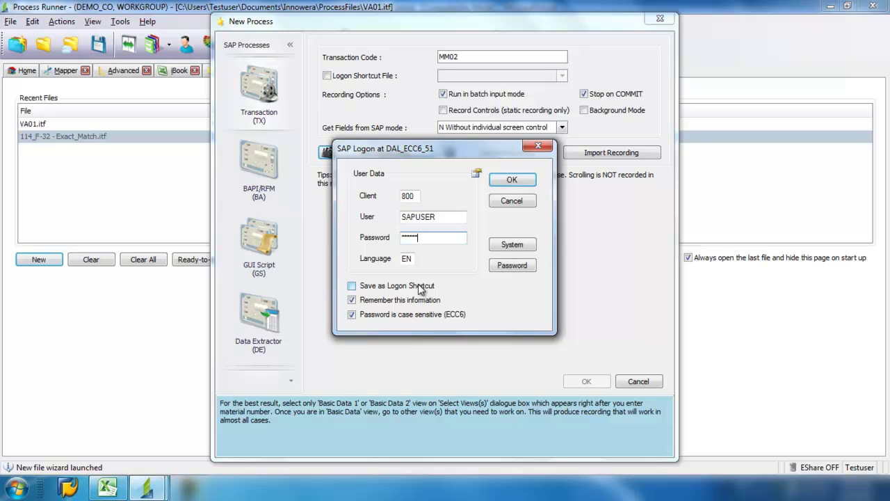
click(528, 182)
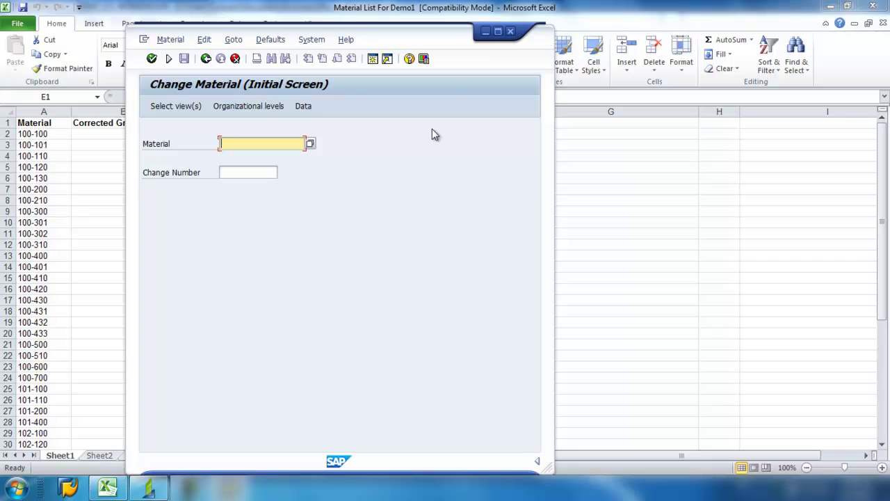
Enter material 100-100 in the Change Material screen and open its Basic Data 1 view.
drag(450, 39, 662, 63)
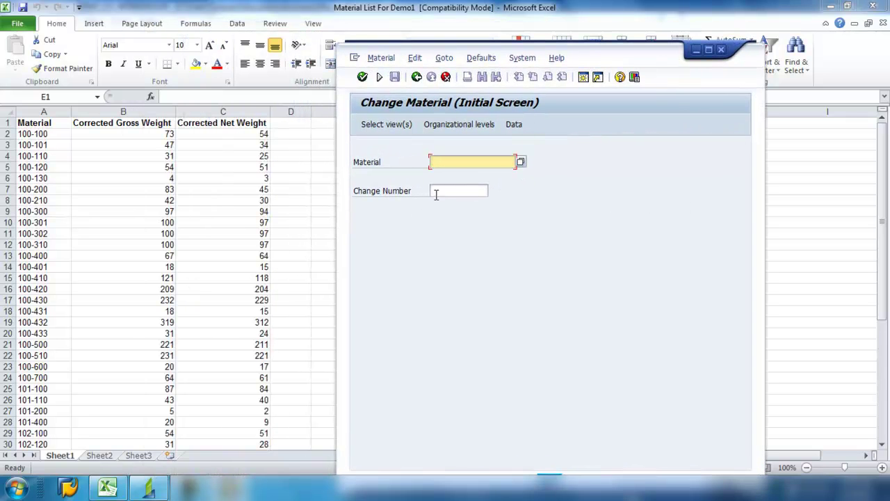
text(10)
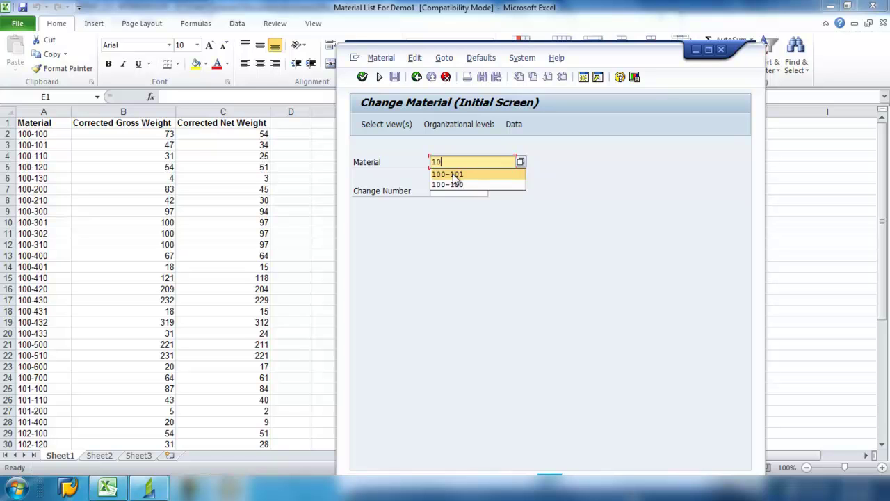
text(0-100)
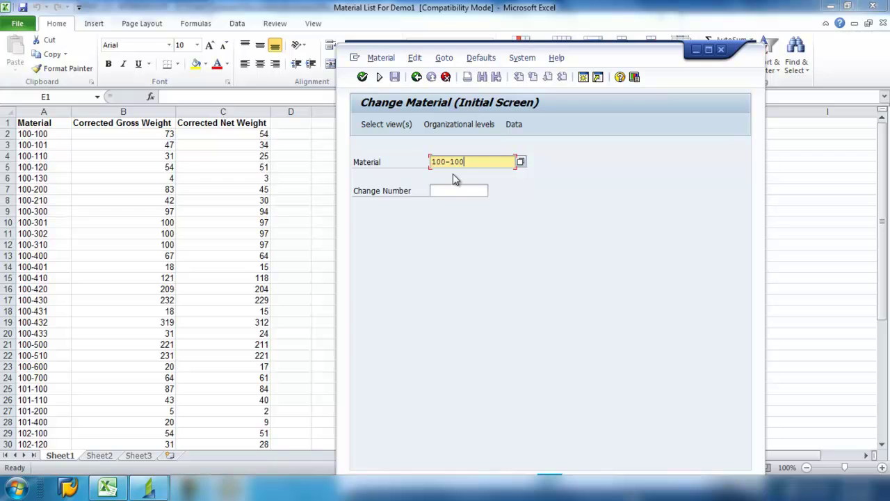
click(362, 77)
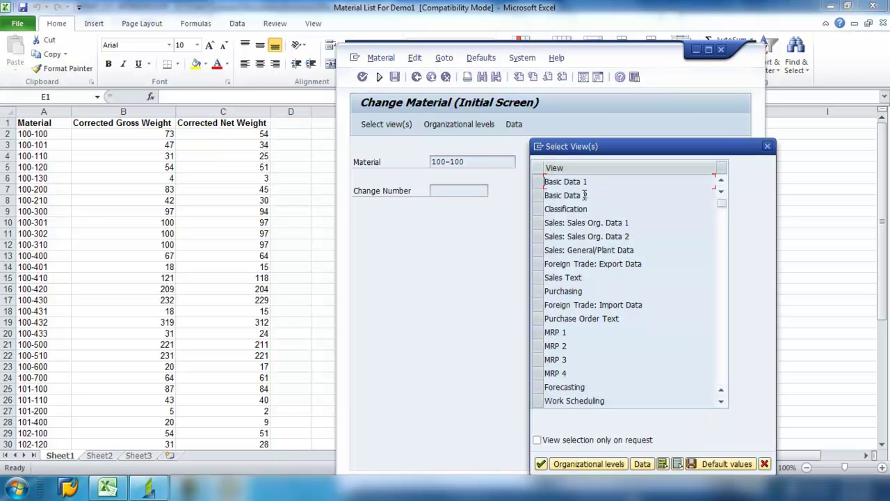
click(538, 184)
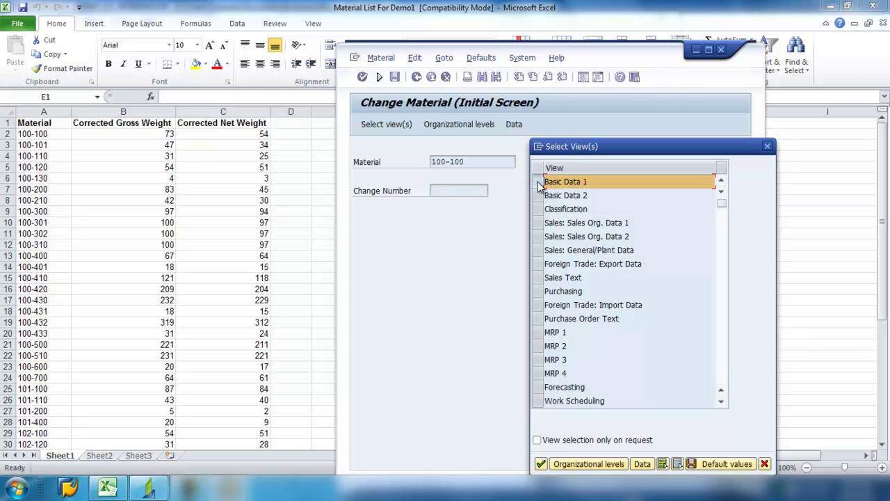
click(540, 464)
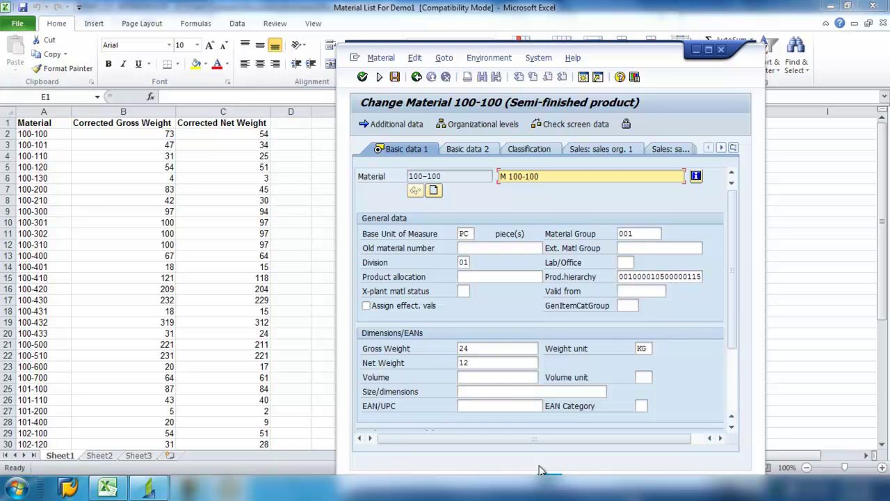
Set the material's gross weight to 73 and its net weight to 54.
click(472, 349)
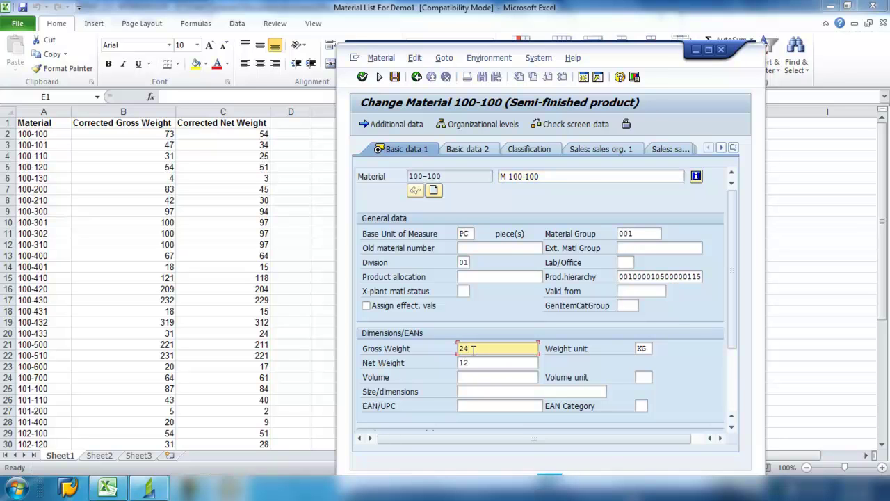
key(BackSpace)
key(BackSpace)
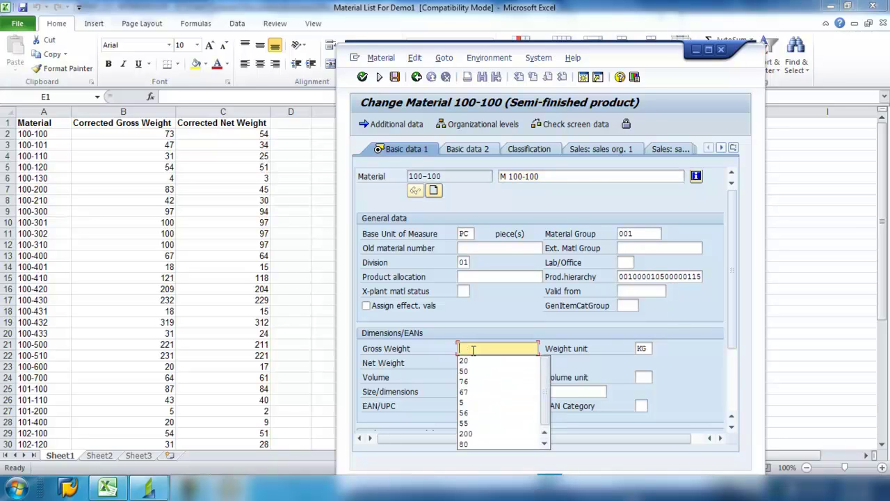
text(73)
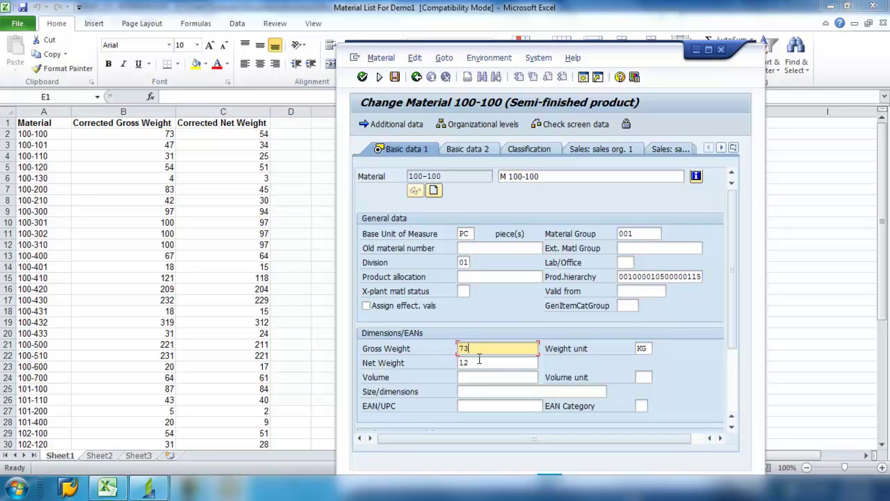
click(479, 362)
key(BackSpace)
key(BackSpace)
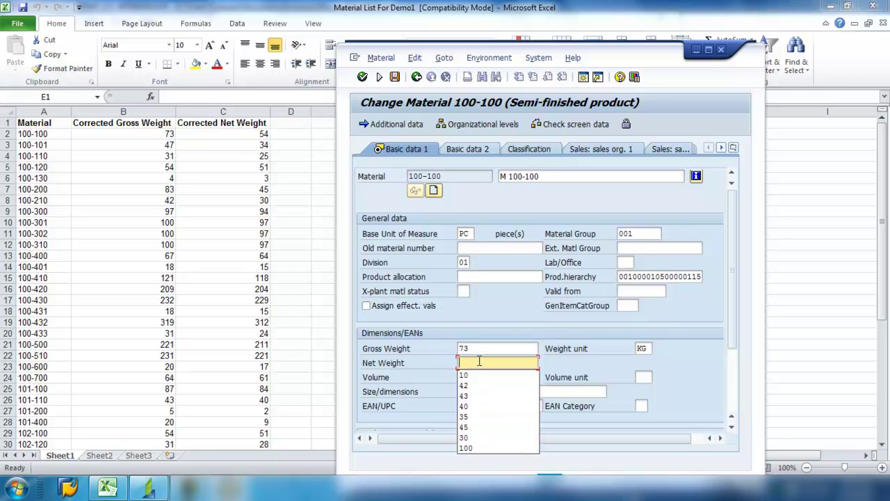
text(54)
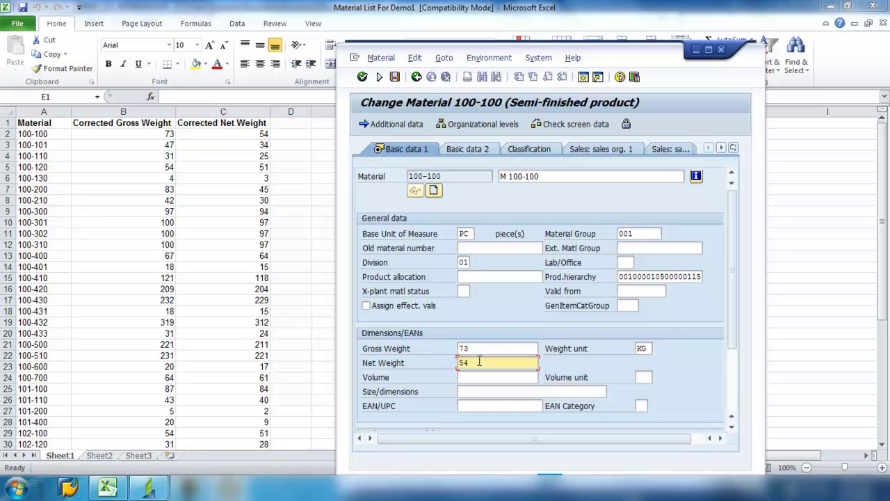
Exit the material's data screen and save the changes to end the recording.
click(476, 349)
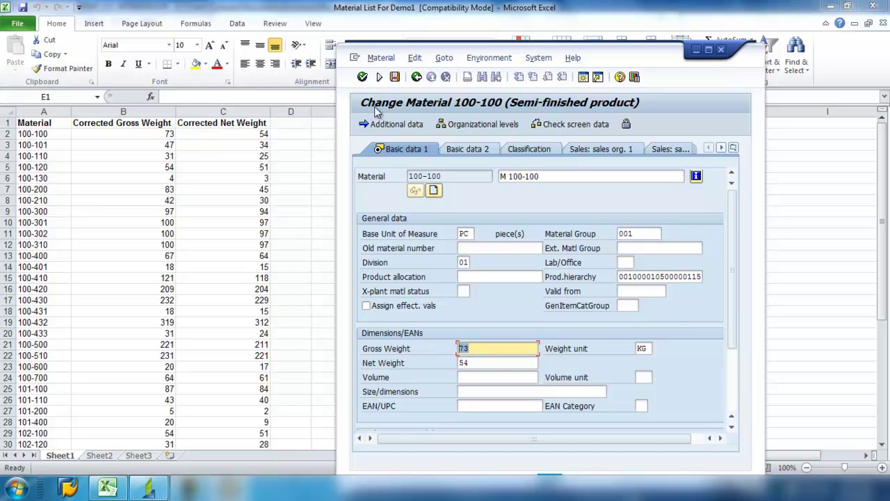
click(362, 77)
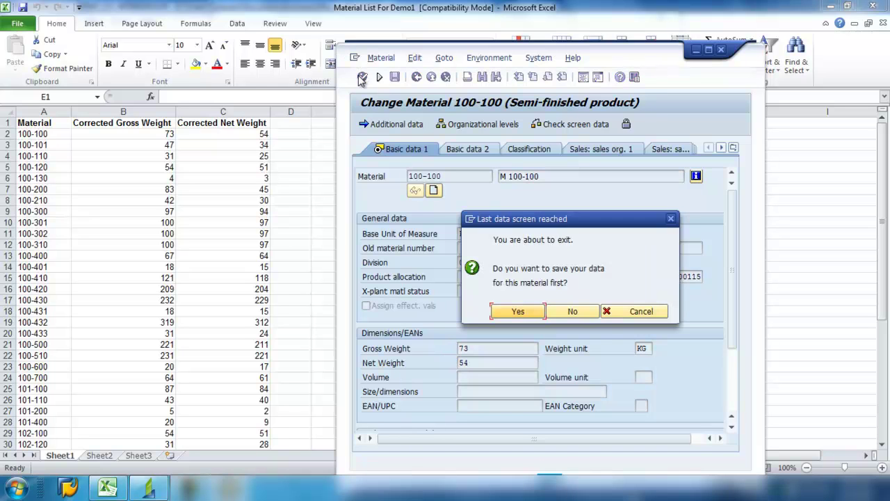
click(517, 311)
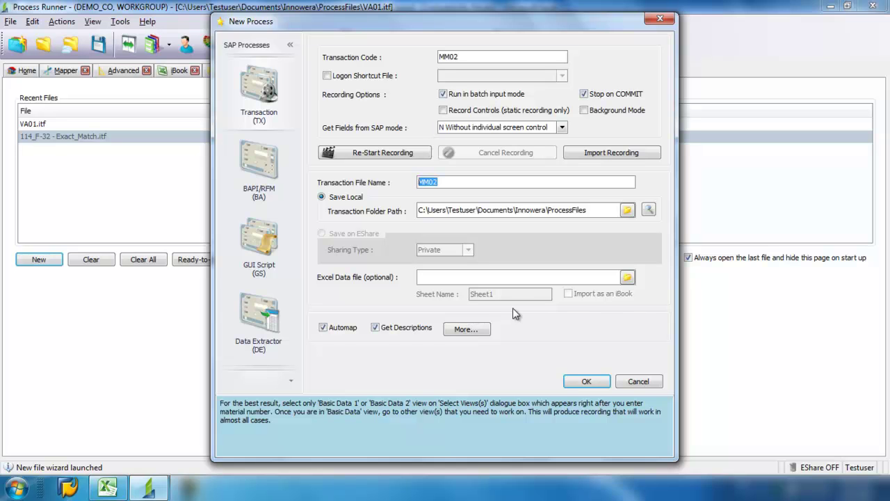
Attach the Material List For Demo1 workbook from the Desktop as the Excel data file and return to the New Process dialog.
click(628, 277)
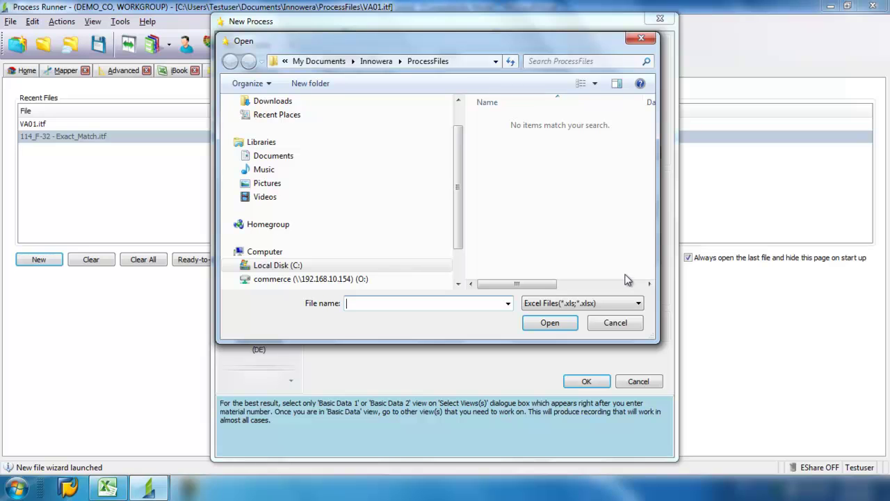
drag(461, 181, 462, 142)
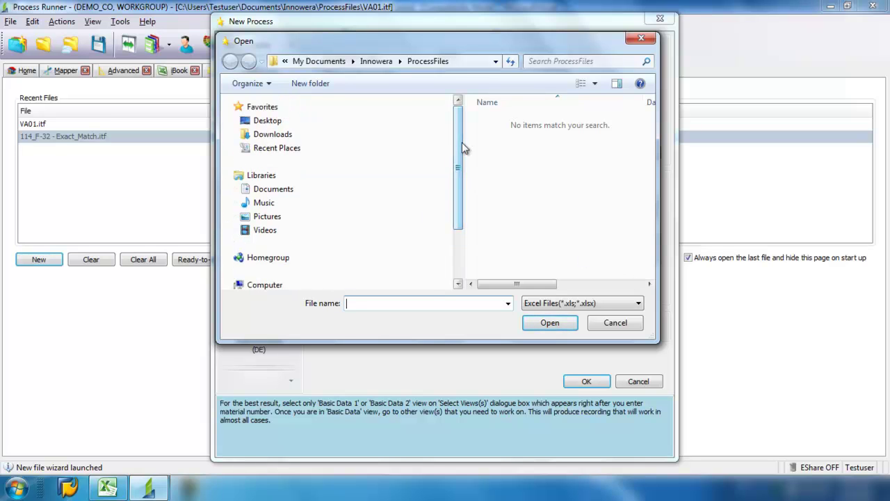
click(282, 123)
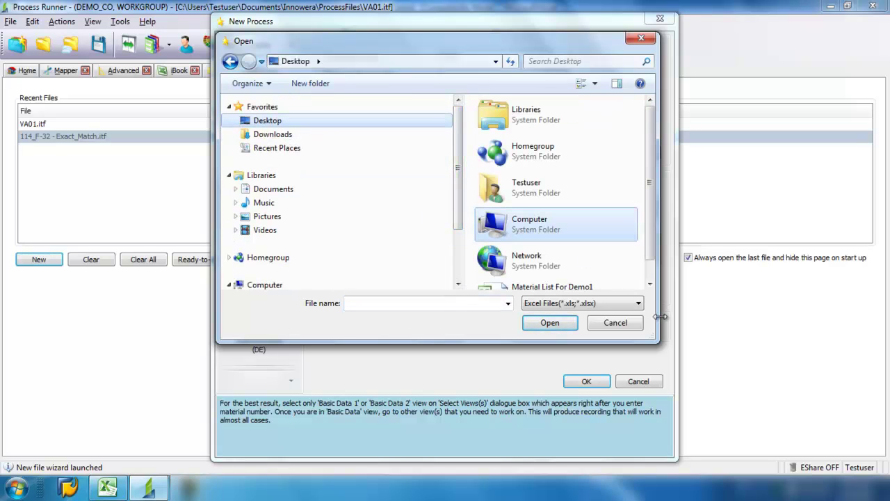
scroll(653, 264, down, 2)
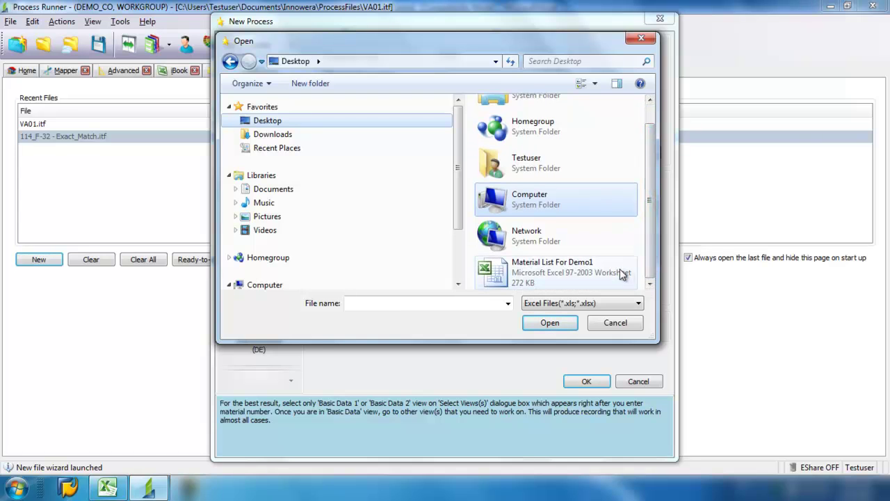
click(593, 286)
click(561, 326)
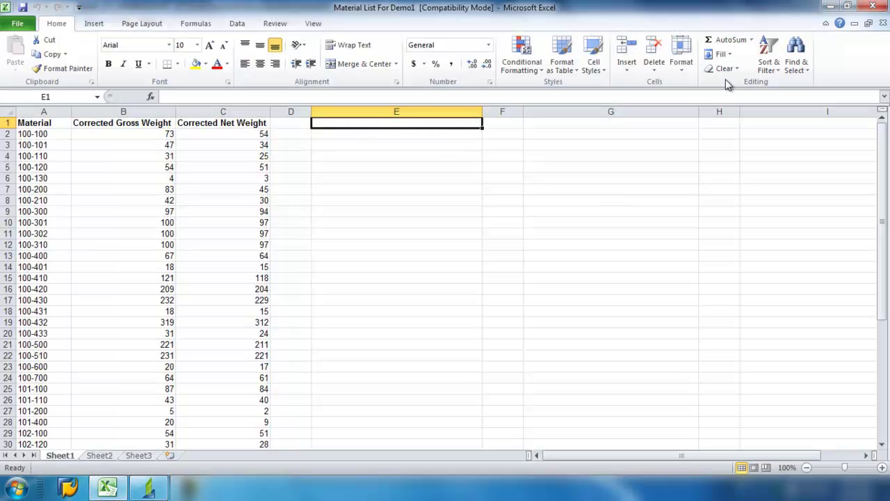
click(829, 7)
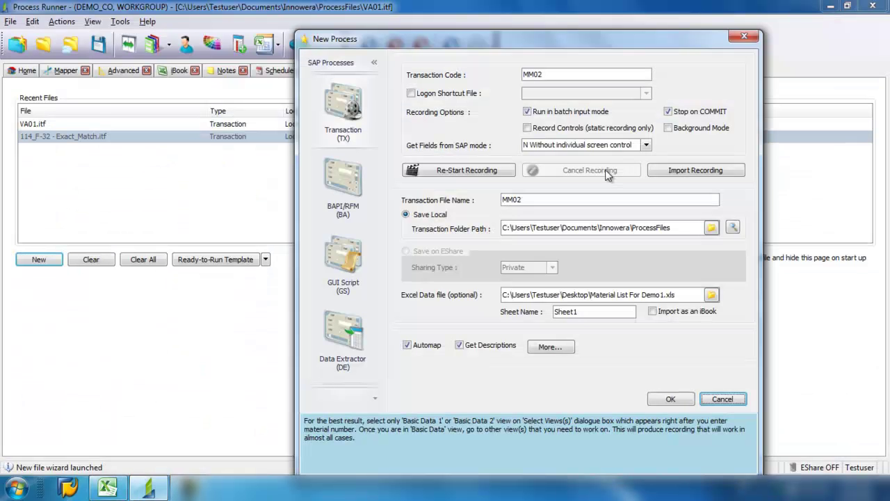
Create the MM02 process file with Automap and Get Descriptions enabled, confirming the SAP logon.
mouse_move(583, 311)
click(671, 400)
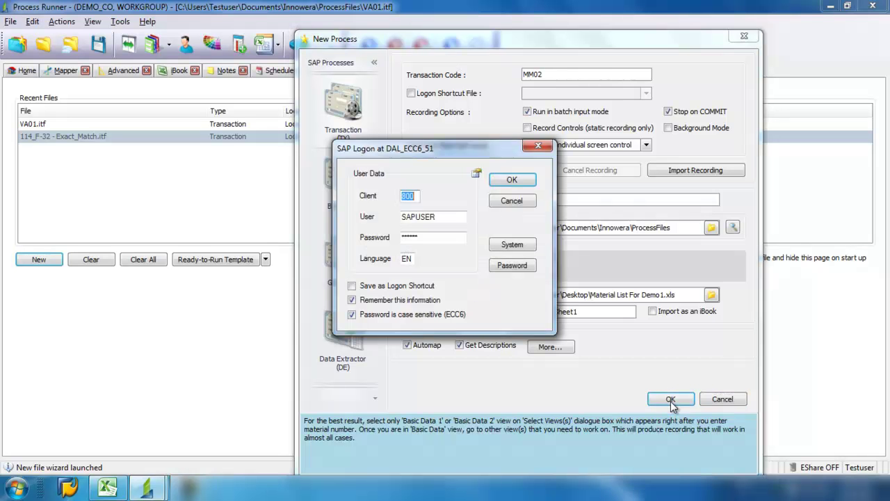
click(518, 183)
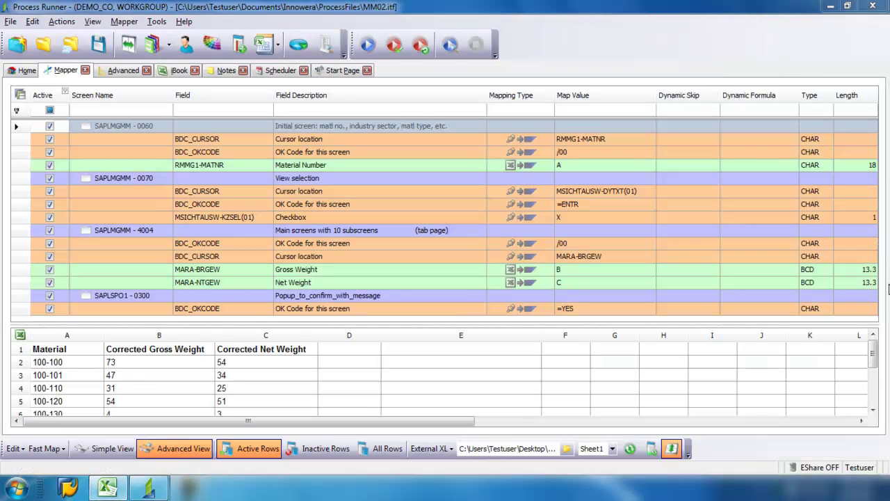
drag(873, 354, 875, 347)
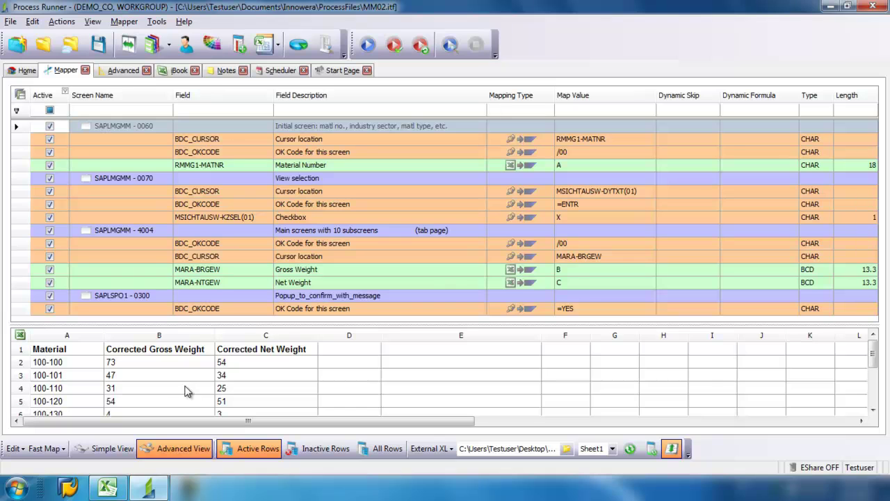
click(294, 390)
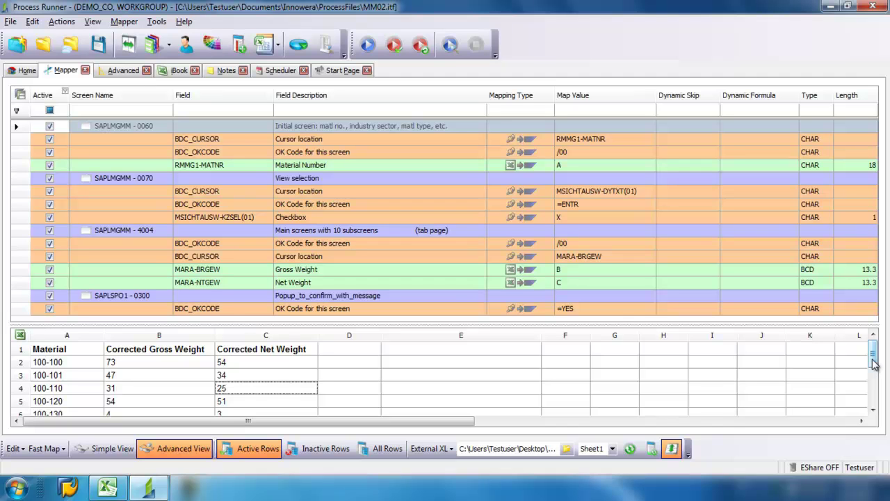
Set the end row to 50 and run the MM02 process, confirming the SAP logon.
click(24, 72)
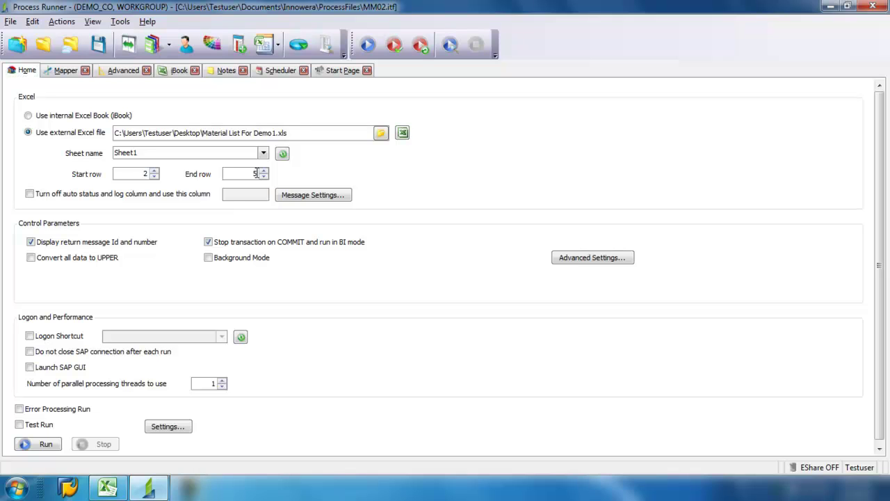
click(256, 174)
text(0)
click(39, 445)
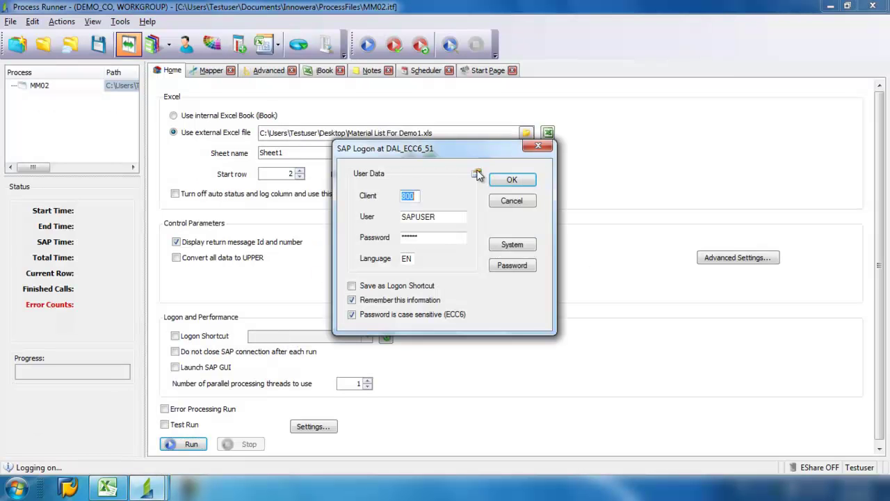
click(512, 181)
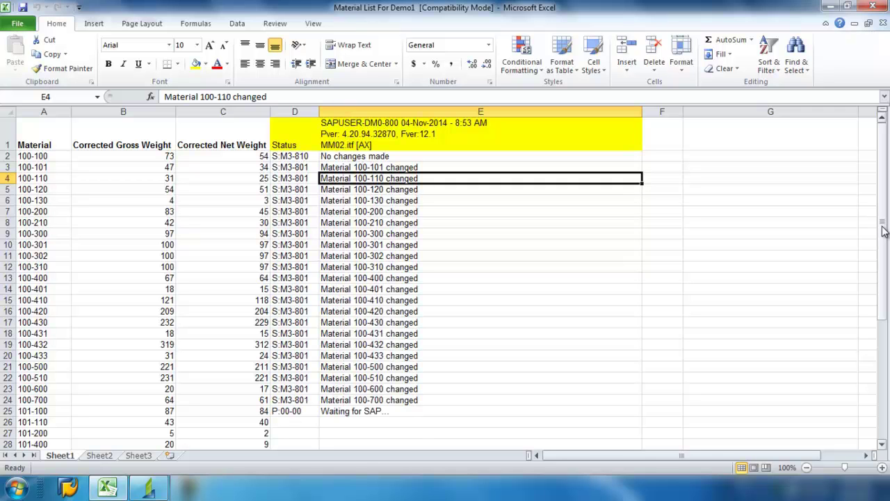
Review the status and log columns in the Excel material list and the run statistics in Process Runner.
mouse_move(884, 230)
mouse_down()
mouse_move(879, 379)
mouse_move(873, 229)
mouse_up()
click(431, 182)
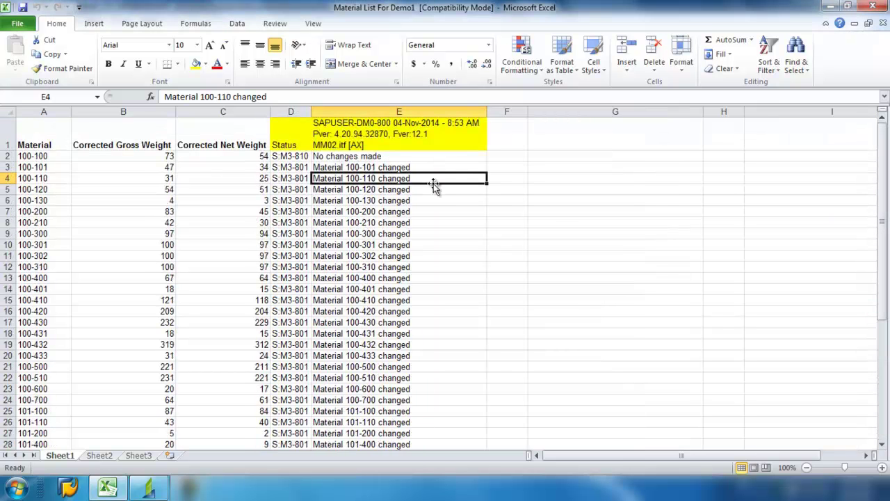
drag(434, 184, 423, 164)
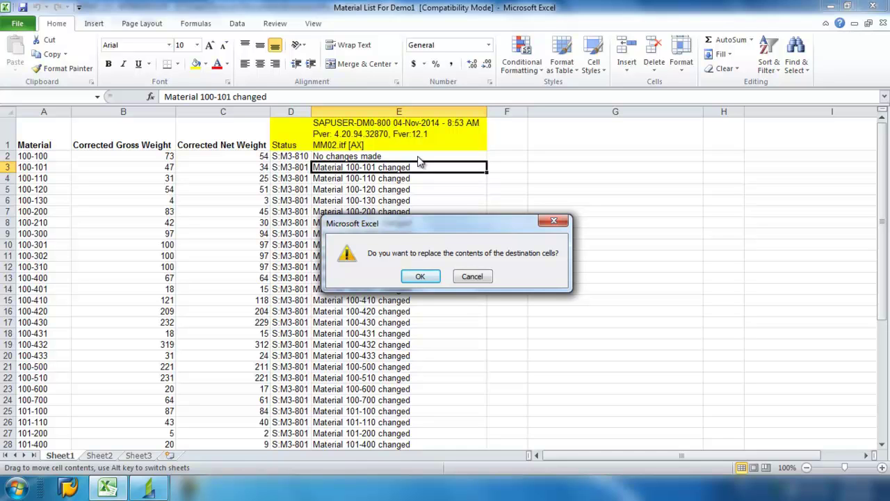
click(476, 277)
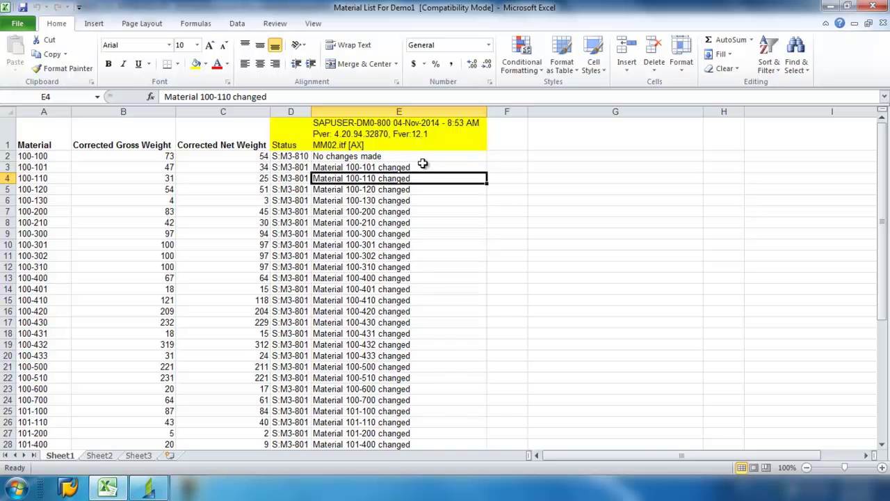
click(137, 492)
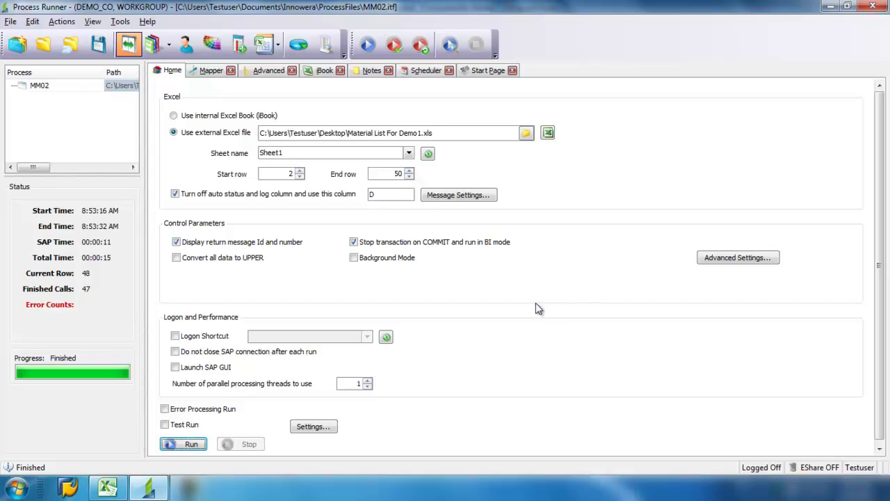
click(108, 487)
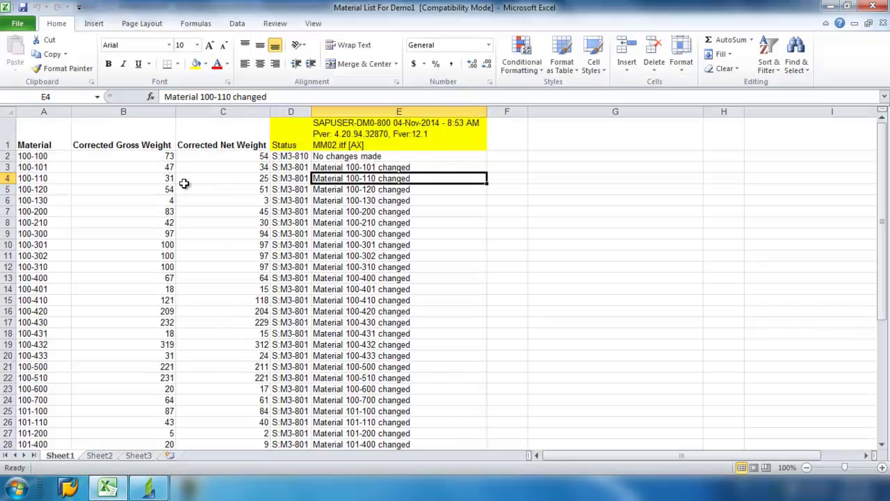